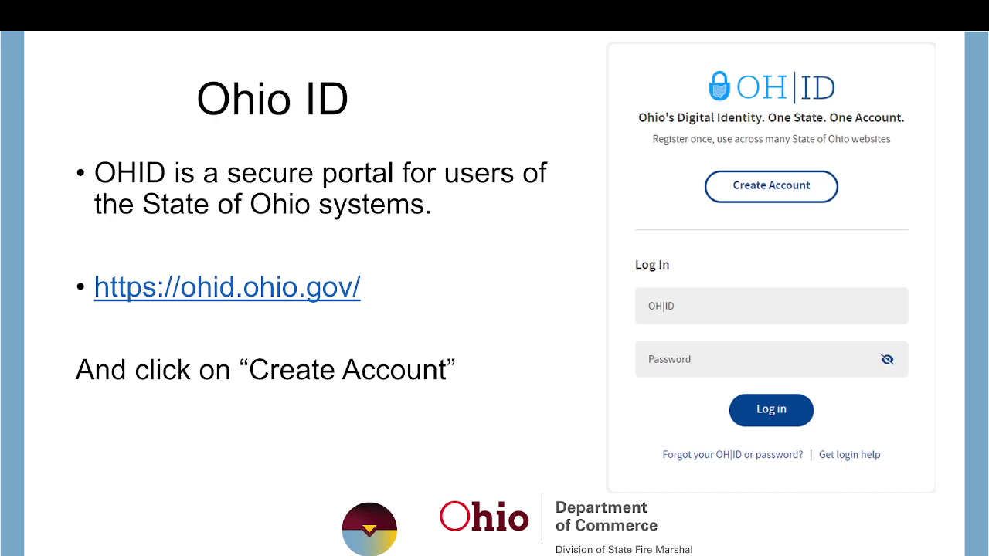
# Bring up the Ohio State Fire Marshal Portal home page at sfmengage.com.ohio.gov
pyautogui.click(267, 265)
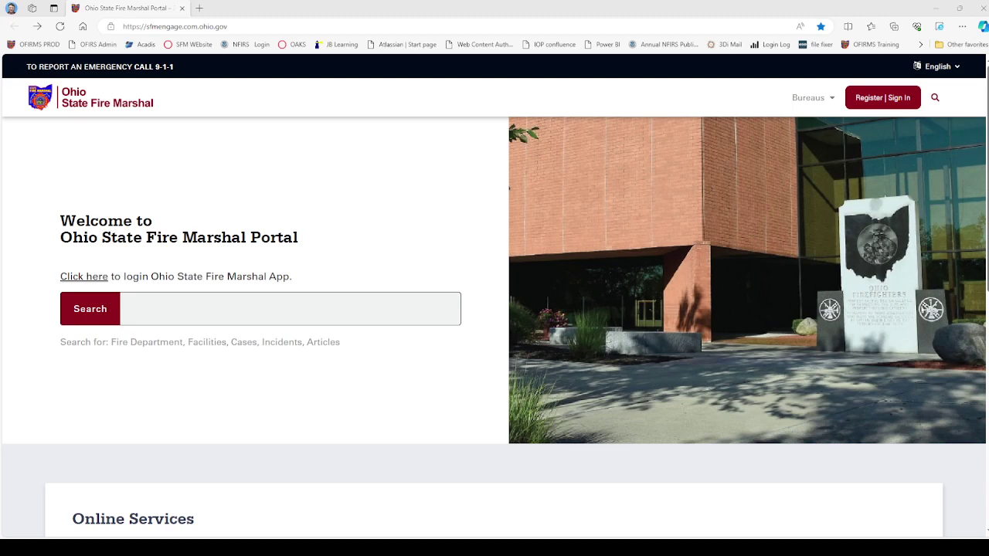
pyautogui.click(882, 99)
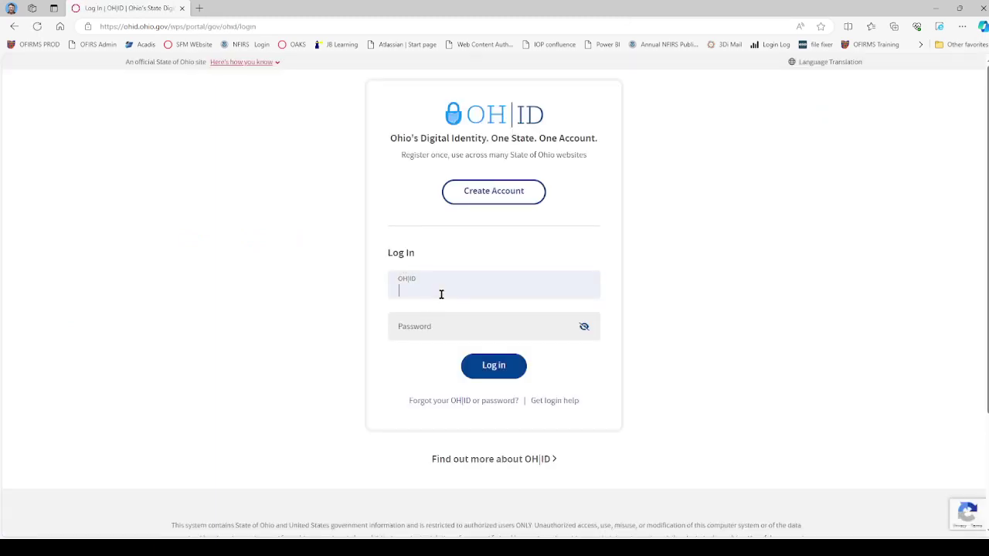
pyautogui.write('per')
pyautogui.write('ter')
pyautogui.write('.hn')
pyautogui.press('Tab')
pyautogui.write('p')
pyautogui.write('ass')
pyautogui.write('word')
# Log in to reach the portal's 'Tell us a bit about yourself' page
pyautogui.click(499, 376)
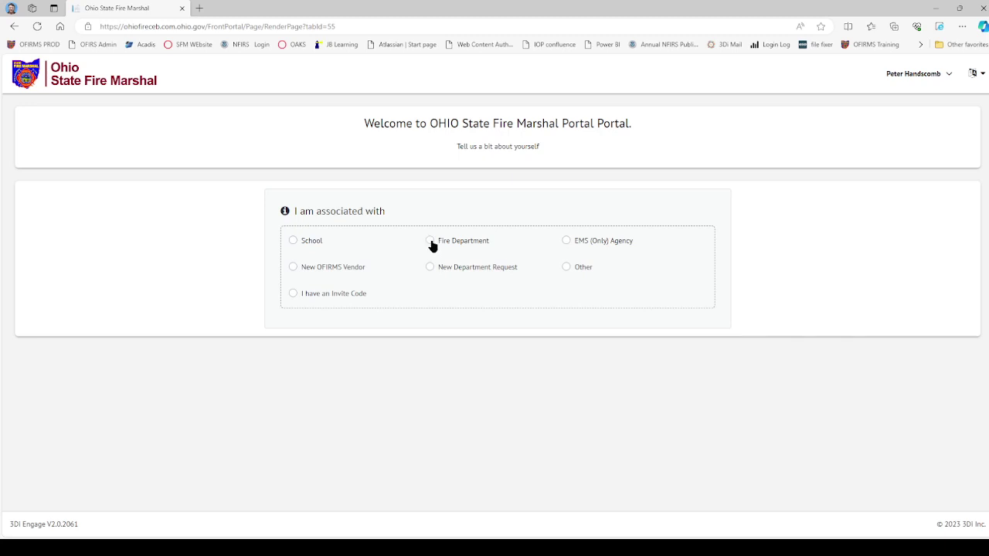
# Choose Fire Department as the association and Fire Chief as the role
pyautogui.click(430, 241)
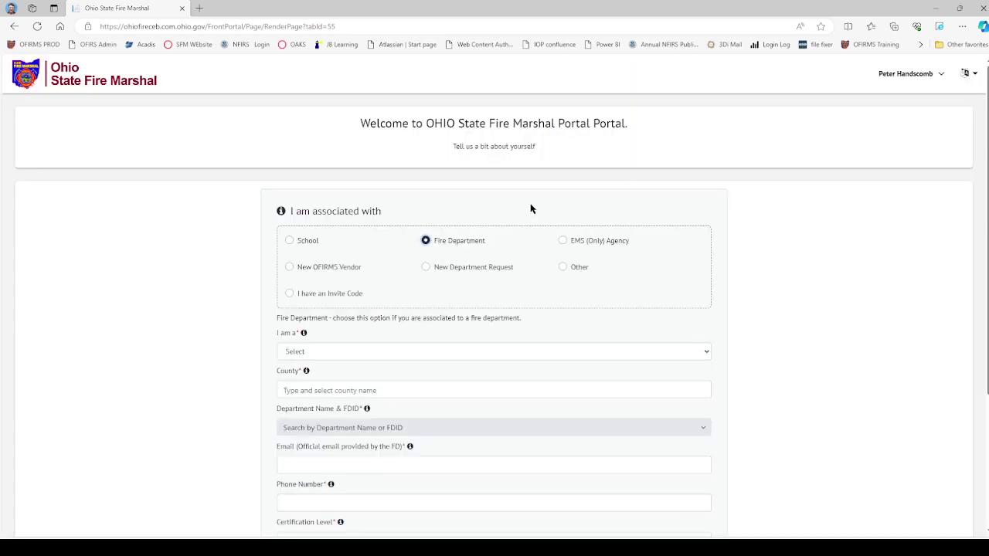
pyautogui.scroll(-2, 531, 208)
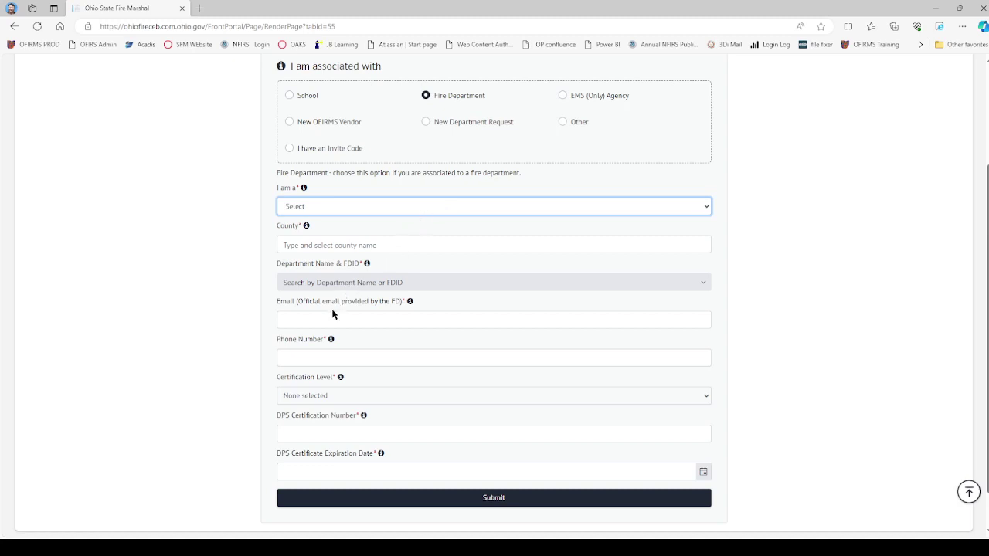
pyautogui.press('Down')
# Select Adams as the county and bring up its fire department list
pyautogui.click(300, 248)
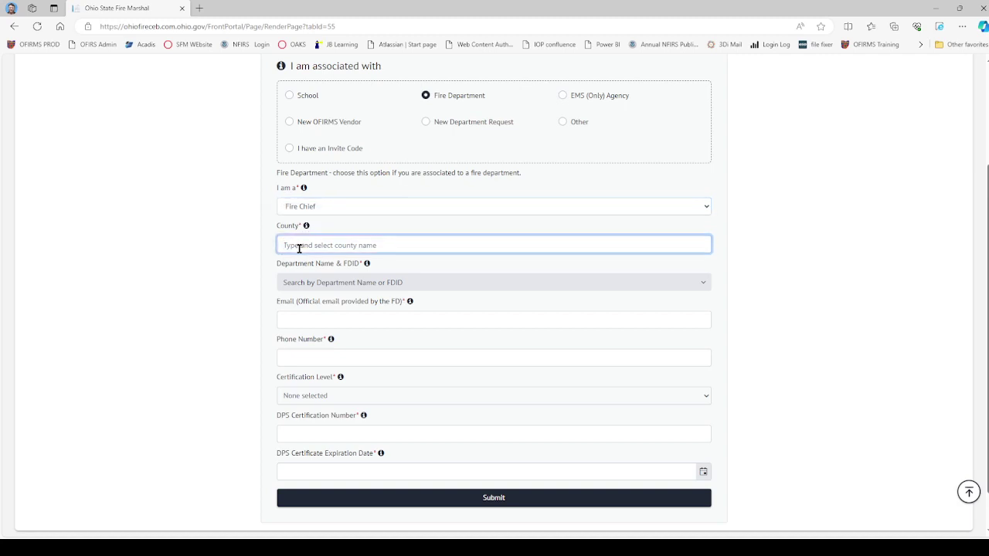
pyautogui.write('ada')
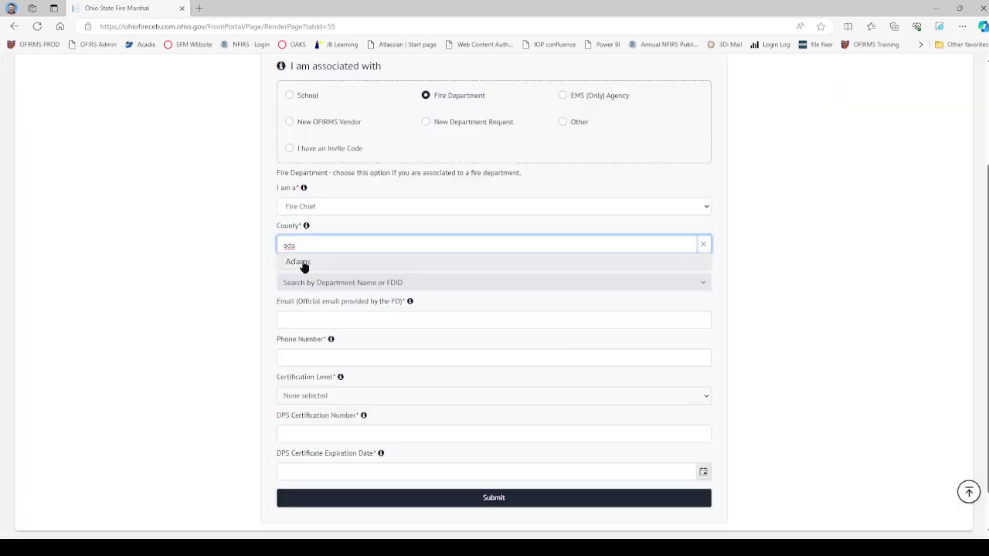
pyautogui.click(298, 262)
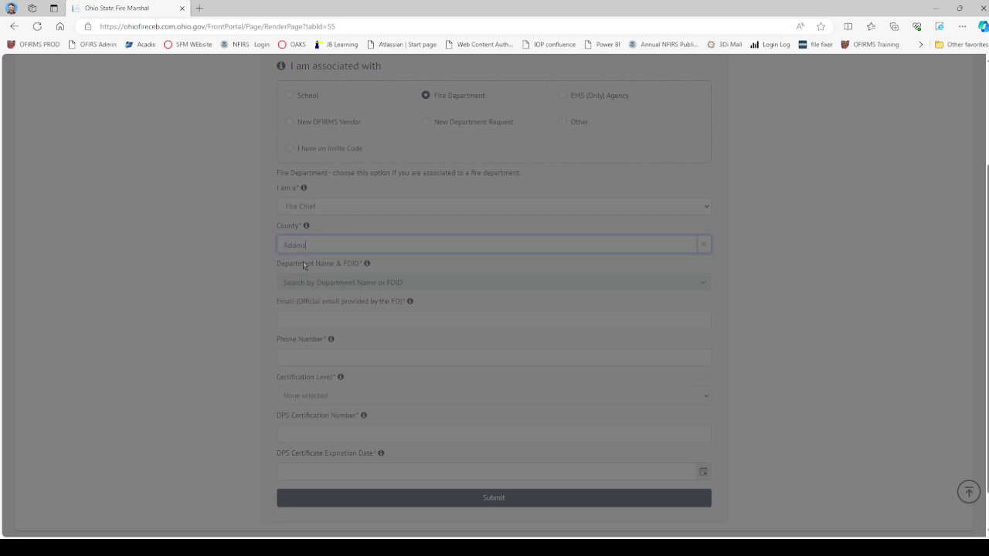
pyautogui.scroll(-2, 222, 231)
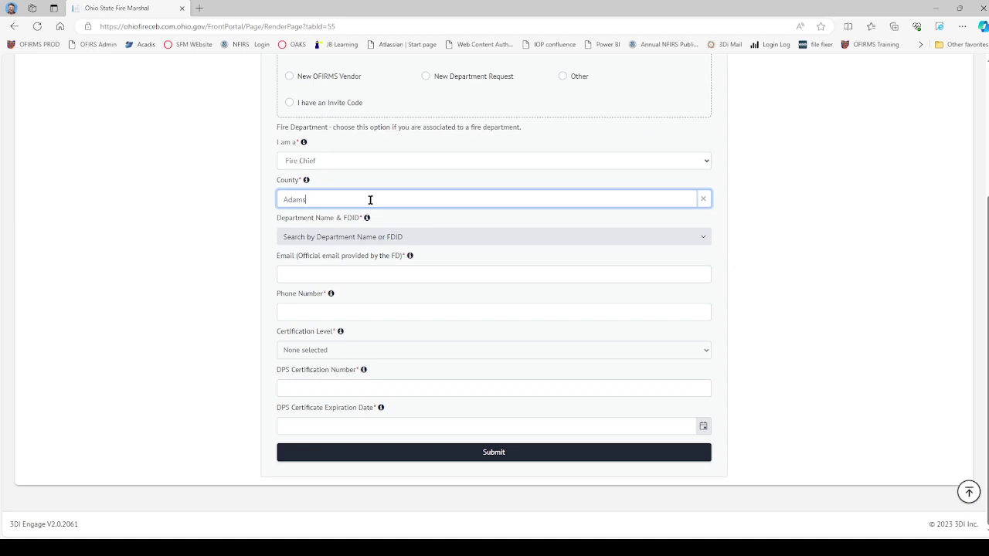
pyautogui.click(416, 238)
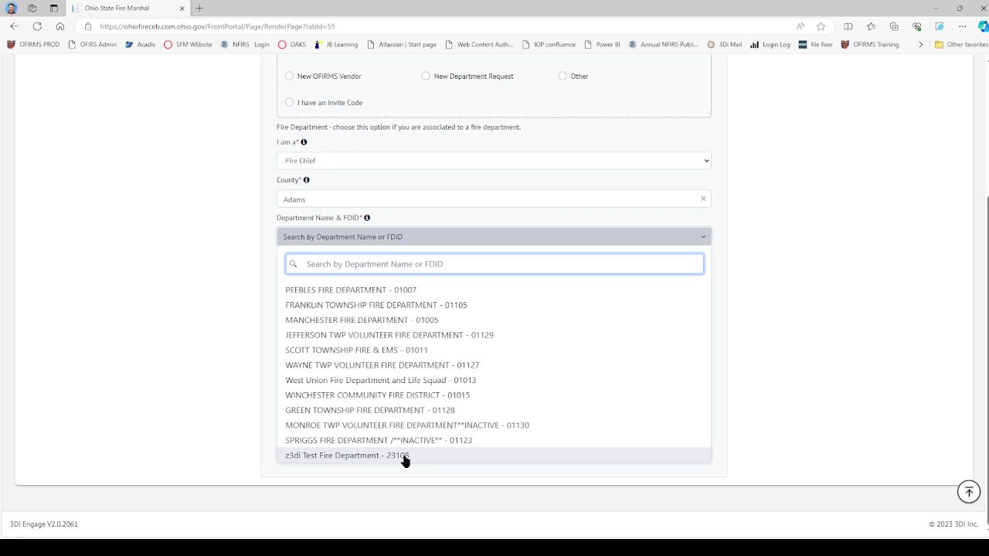
pyautogui.click(403, 456)
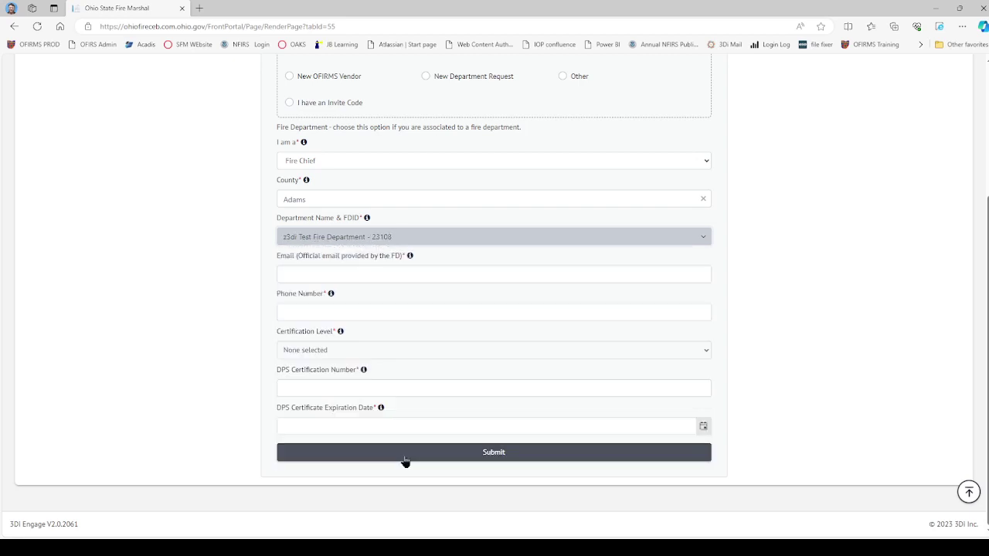
pyautogui.click(354, 274)
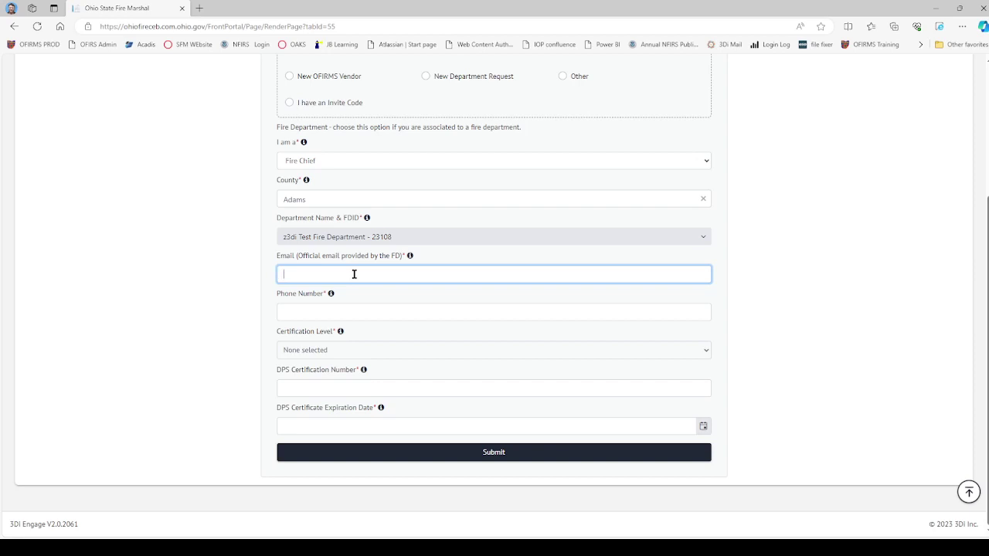
pyautogui.press('Tab')
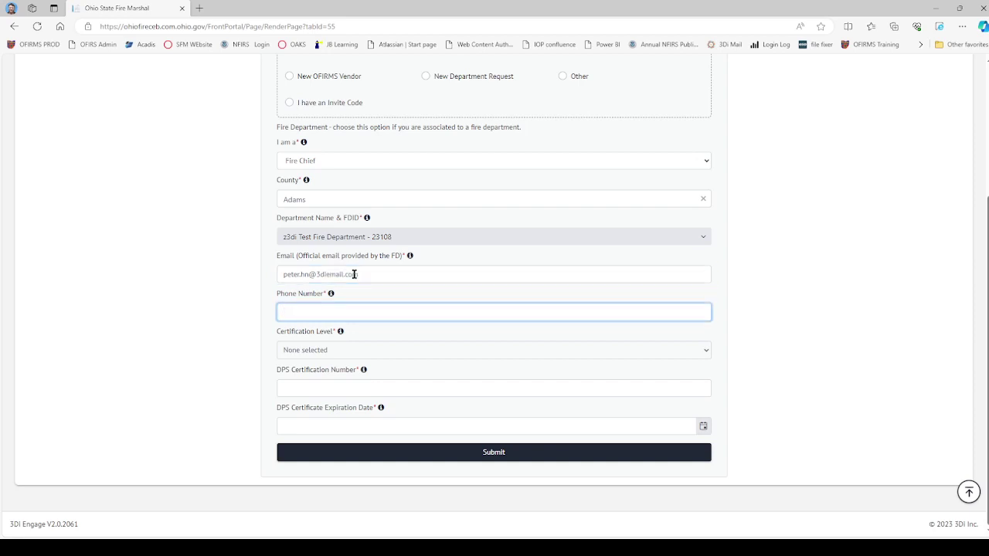
pyautogui.write('614) 55')
pyautogui.write('5-121')
pyautogui.write('2')
# Check Paramedic in the Certification Level list
pyautogui.click(326, 353)
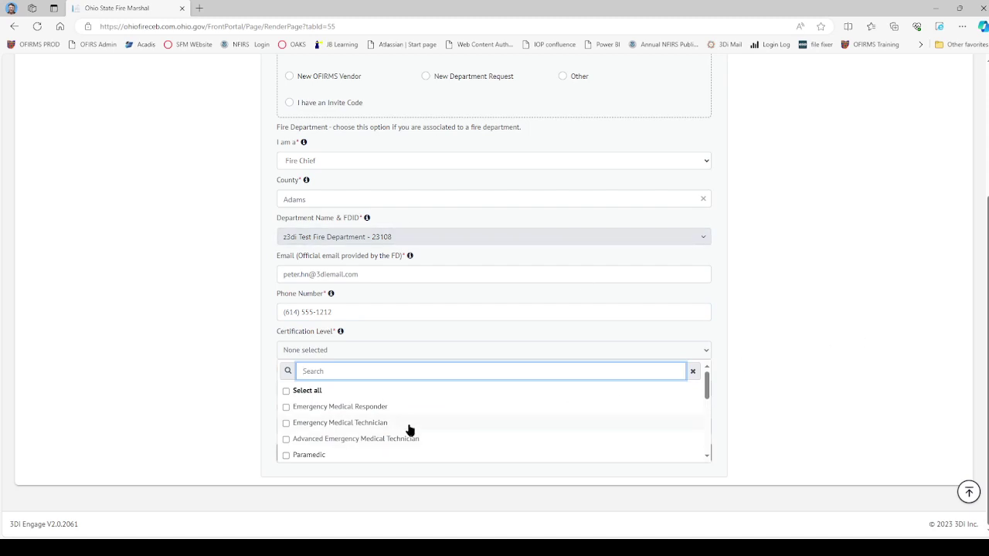
pyautogui.scroll(-1, 409, 430)
pyautogui.scroll(-1, 409, 430)
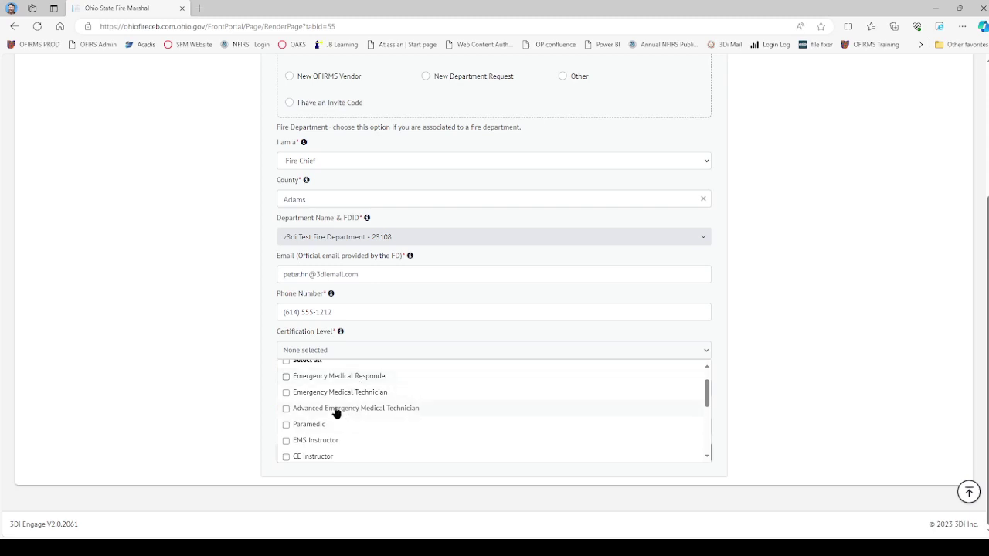
pyautogui.click(317, 427)
# Also check Firefighter II, Fire Safety Inspector and Fire Instructor
pyautogui.scroll(-3, 358, 410)
pyautogui.scroll(-2, 360, 413)
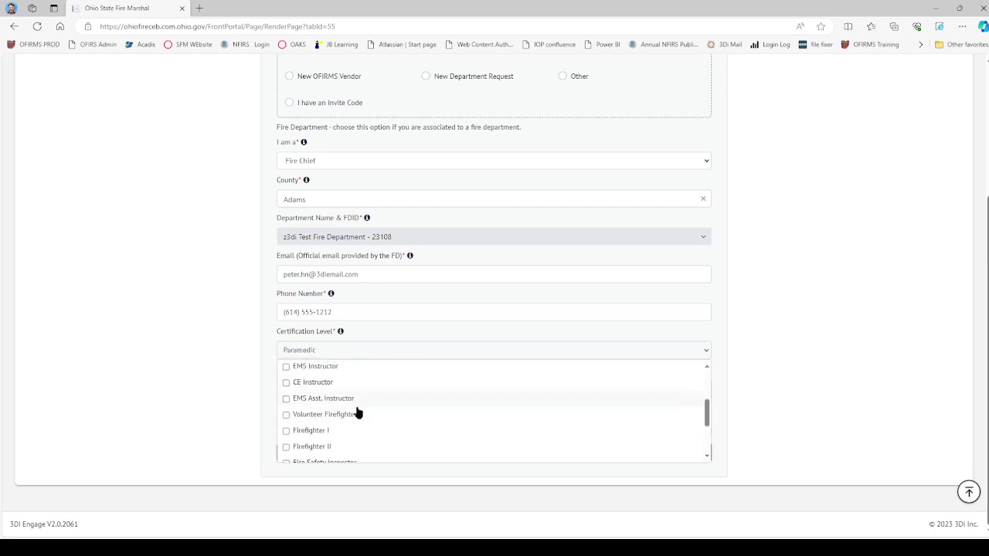
pyautogui.scroll(-1, 357, 413)
pyautogui.scroll(-1, 317, 411)
pyautogui.click(317, 413)
pyautogui.scroll(-1, 371, 412)
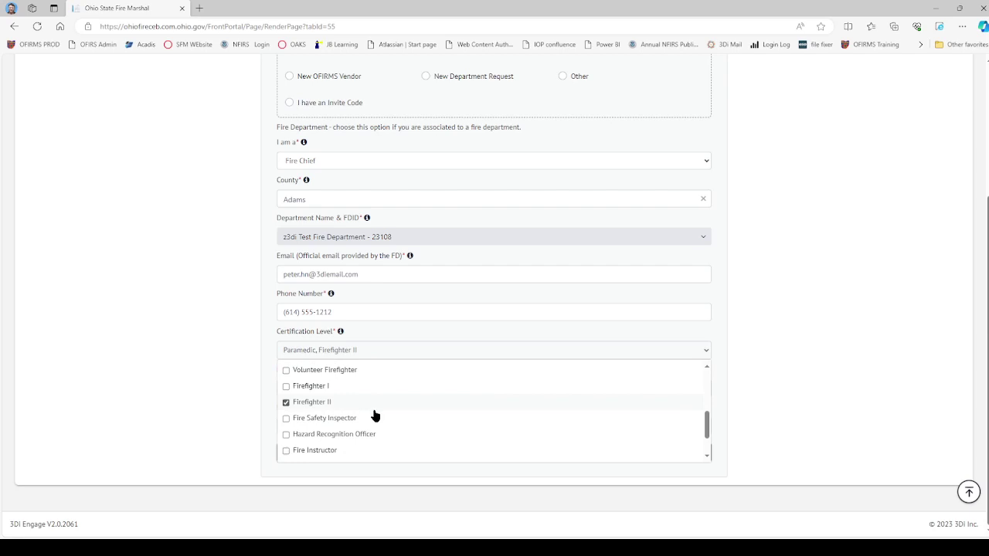
pyautogui.scroll(-1, 353, 415)
pyautogui.click(330, 400)
pyautogui.scroll(-1, 332, 429)
pyautogui.scroll(-1, 324, 421)
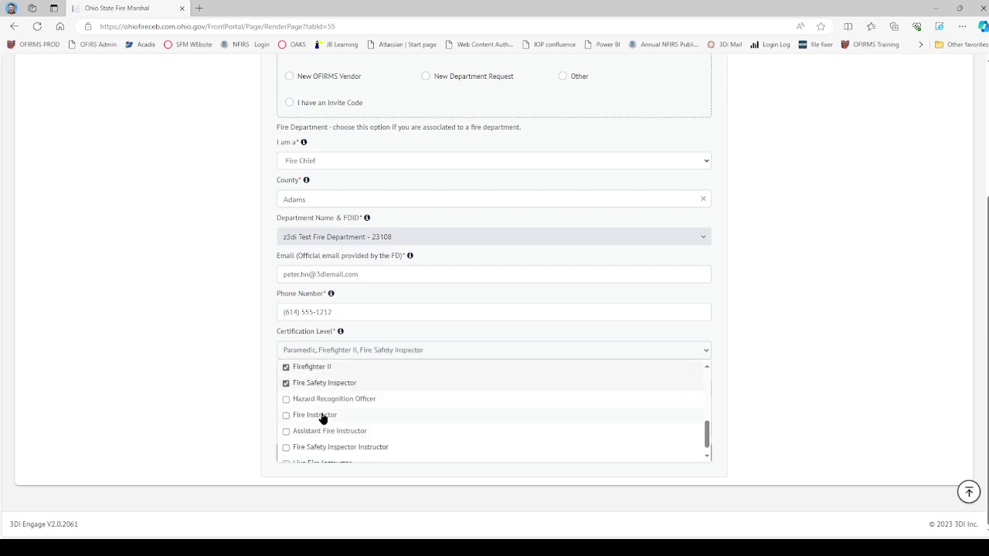
pyautogui.click(322, 415)
pyautogui.scroll(-1, 413, 419)
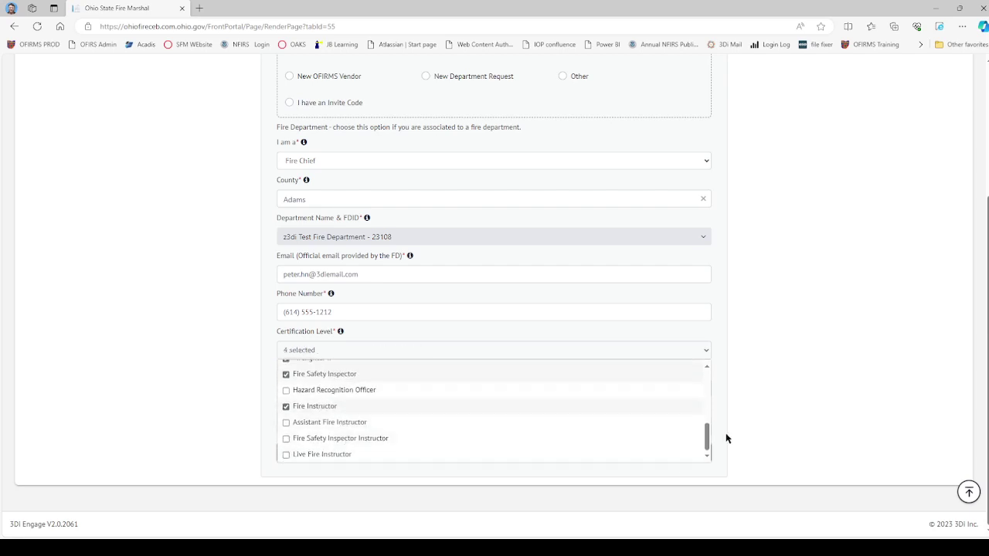
# Enter DPS certification number 123456 with expiration date 01/01/2024
pyautogui.click(726, 361)
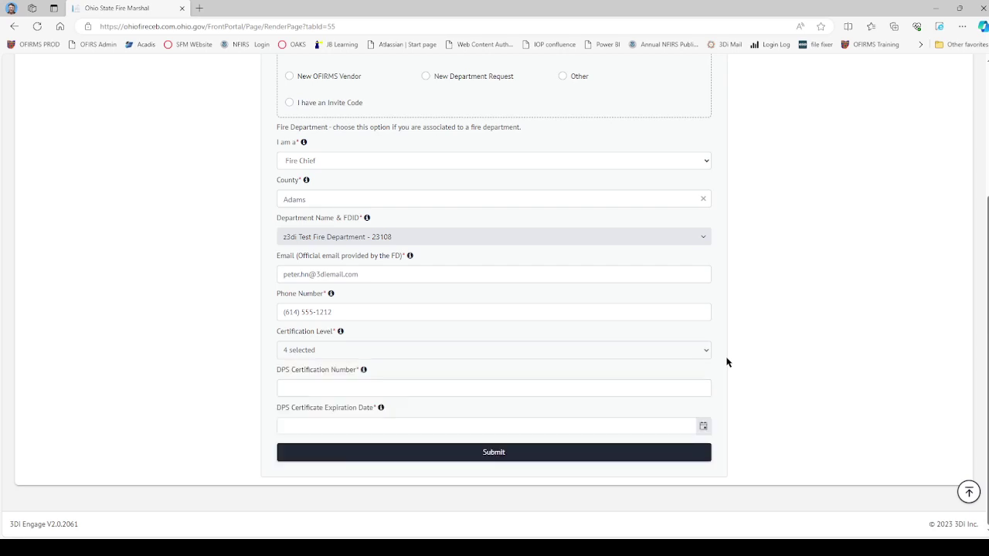
pyautogui.click(323, 387)
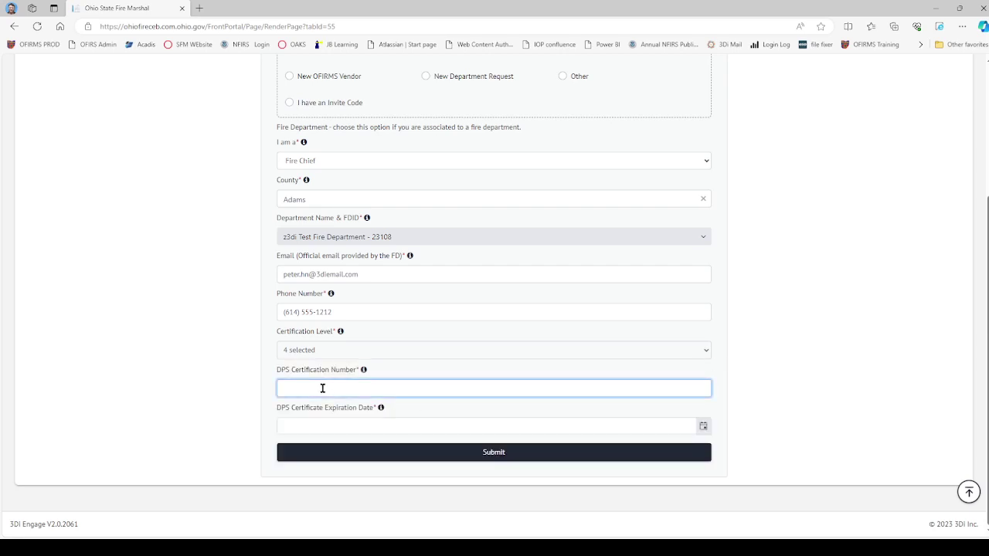
pyautogui.write('123')
pyautogui.write('456')
pyautogui.click(307, 427)
pyautogui.write('01/0')
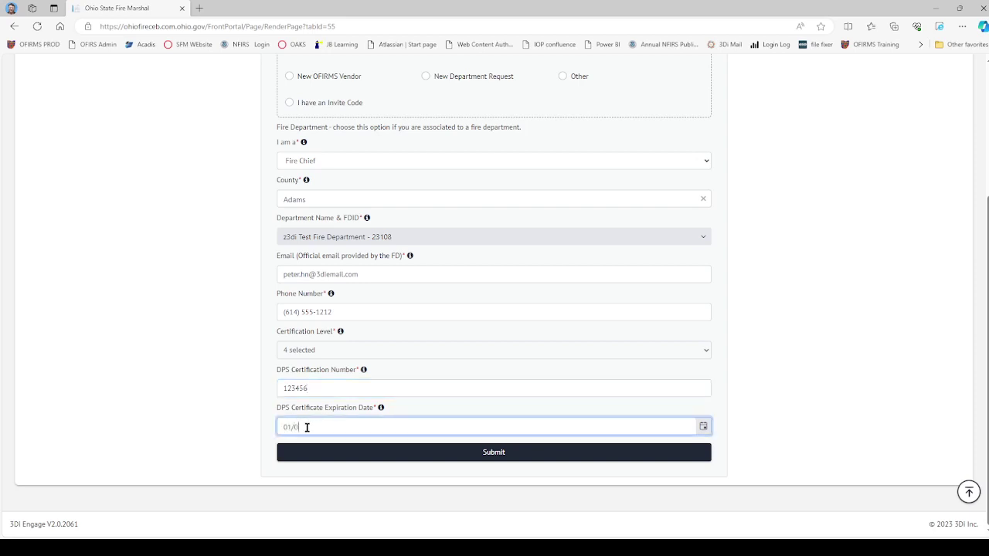
pyautogui.write('1/2024')
# Submit the registration and acknowledge the Success message
pyautogui.click(495, 454)
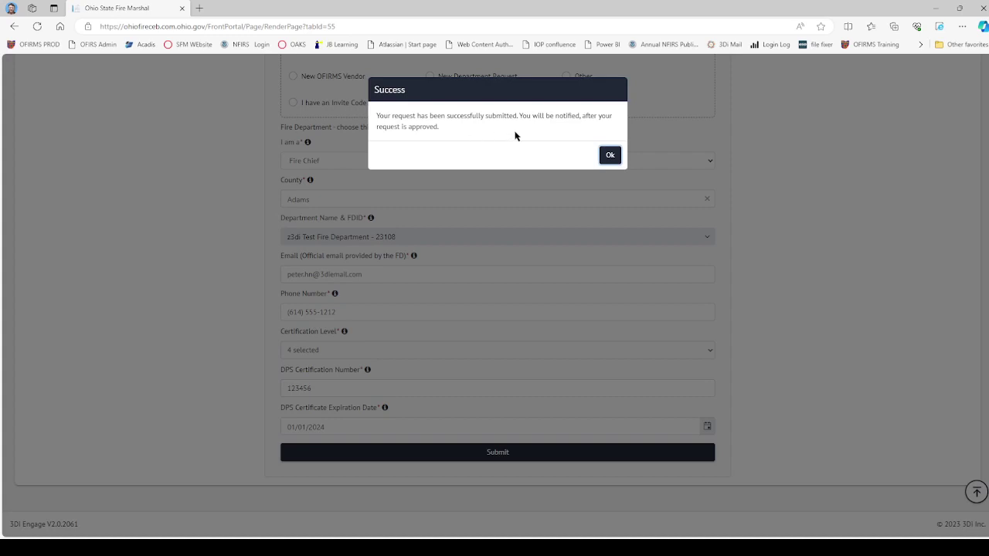
pyautogui.click(609, 157)
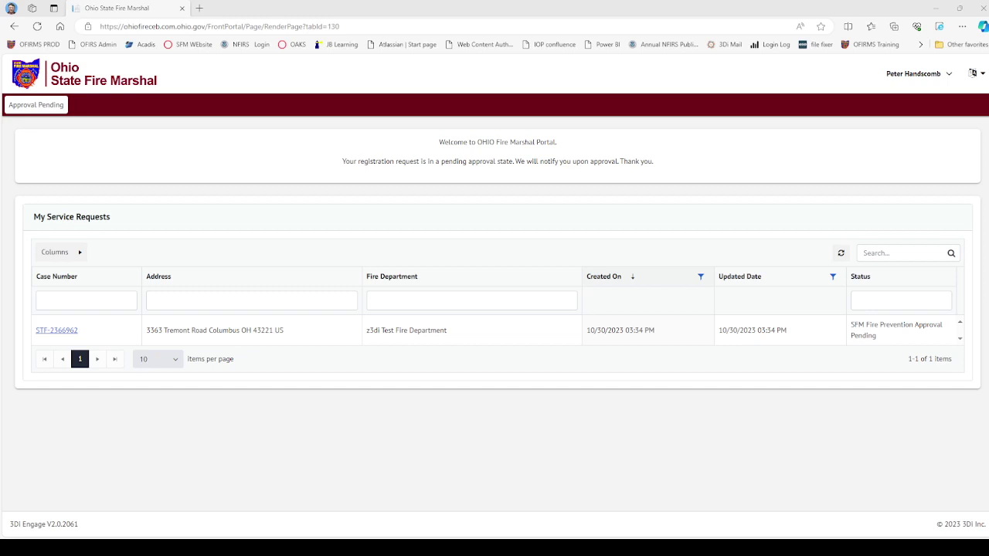
pyautogui.click(944, 74)
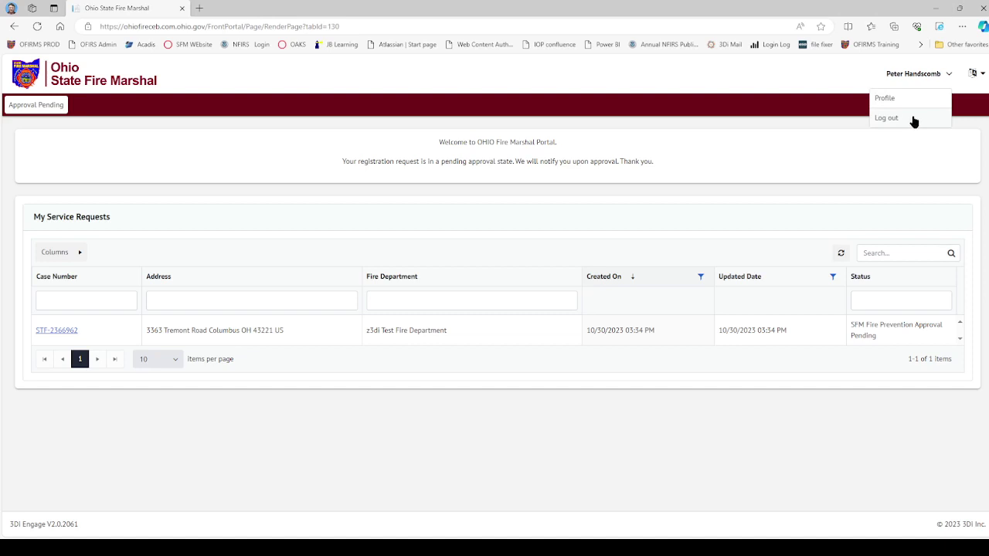
pyautogui.click(914, 119)
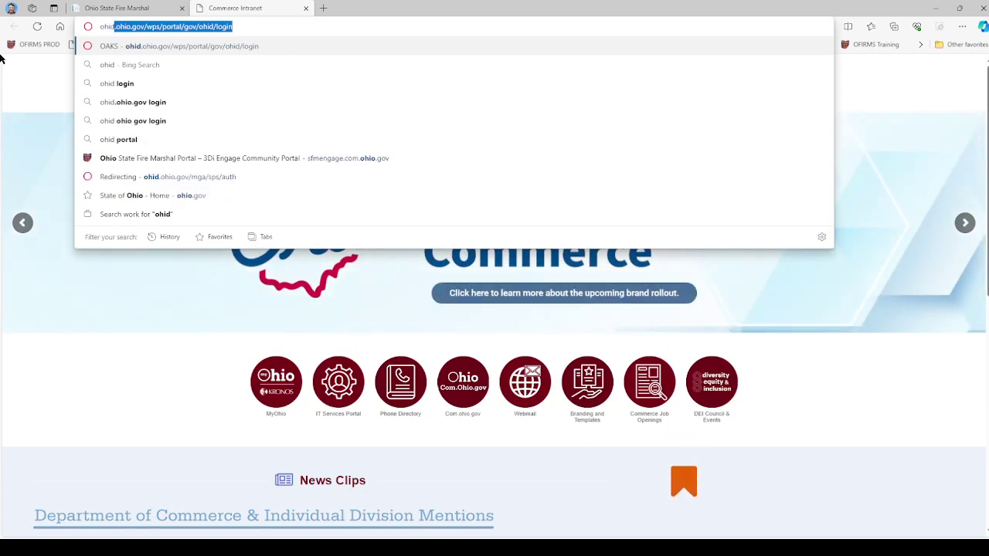
# Go to ohid.ohio.gov and log out of the OH|ID account
pyautogui.write('.ohio.g')
pyautogui.press('Return')
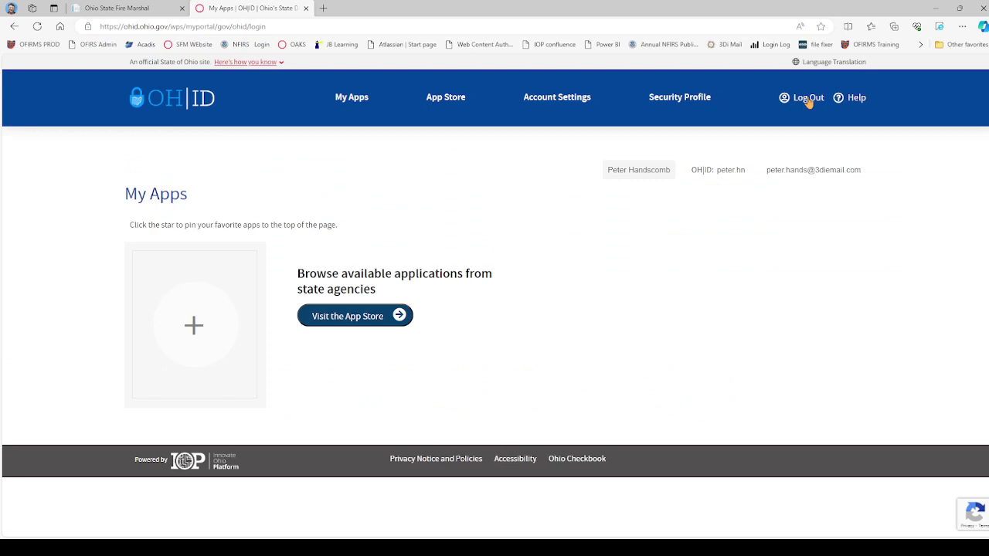
pyautogui.click(808, 103)
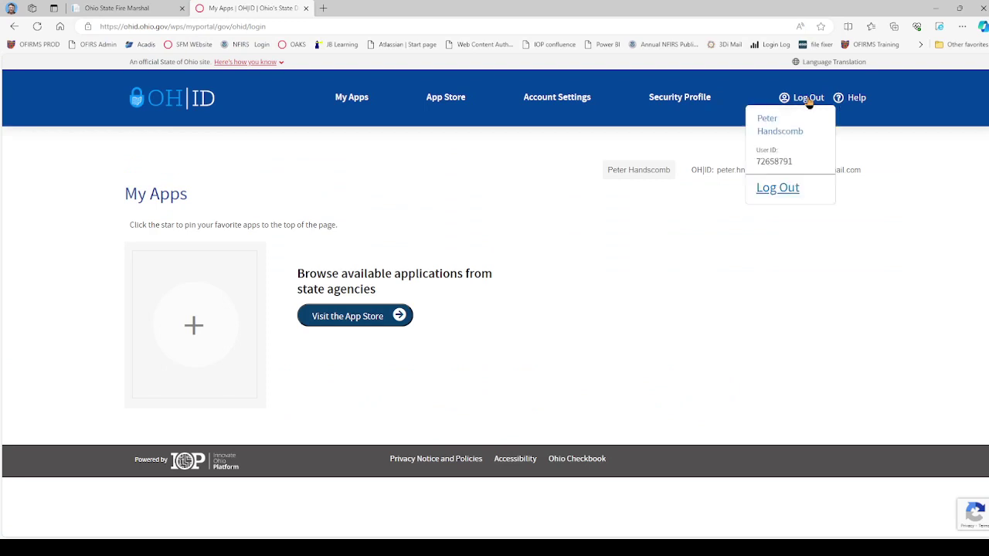
pyautogui.click(784, 188)
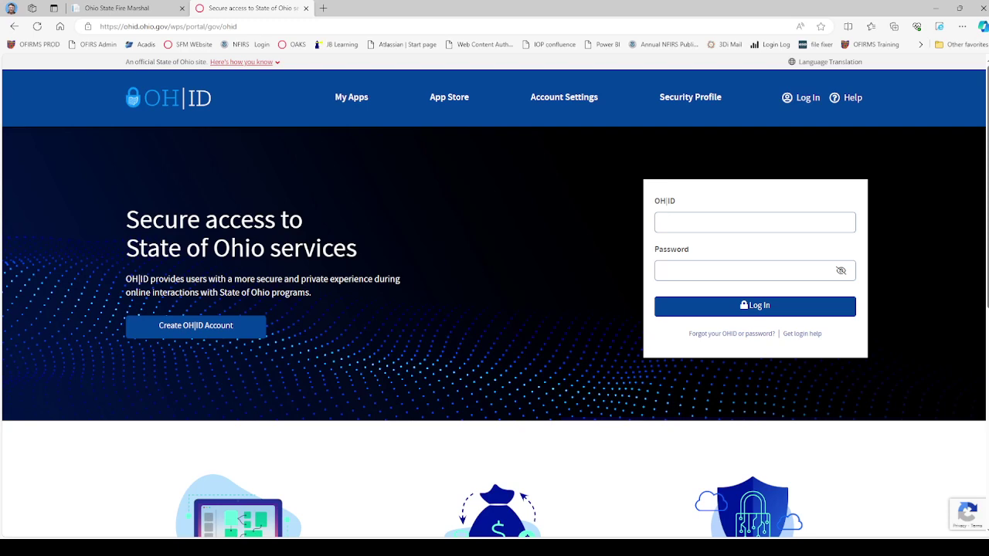
# Close the OH|ID tab and log out of the portal from the account menu
pyautogui.click(306, 8)
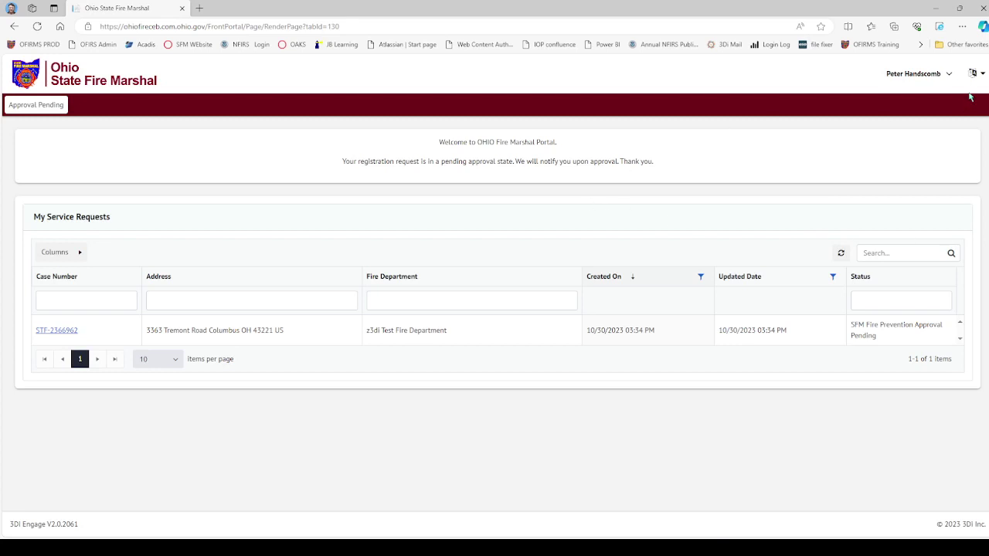
pyautogui.click(948, 75)
pyautogui.click(897, 120)
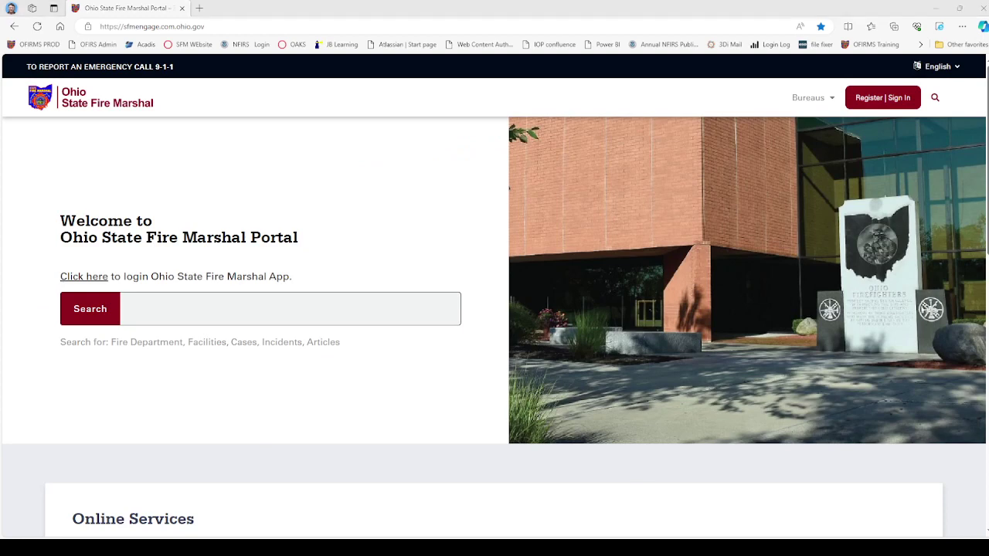
pyautogui.click(882, 99)
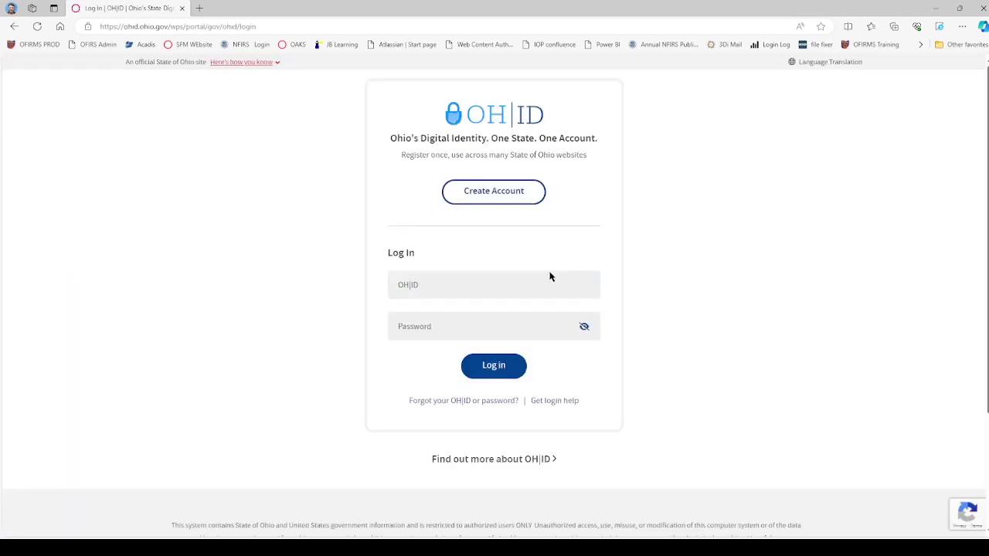
pyautogui.click(530, 281)
pyautogui.write('peter.h')
pyautogui.write('n')
pyautogui.press('Tab')
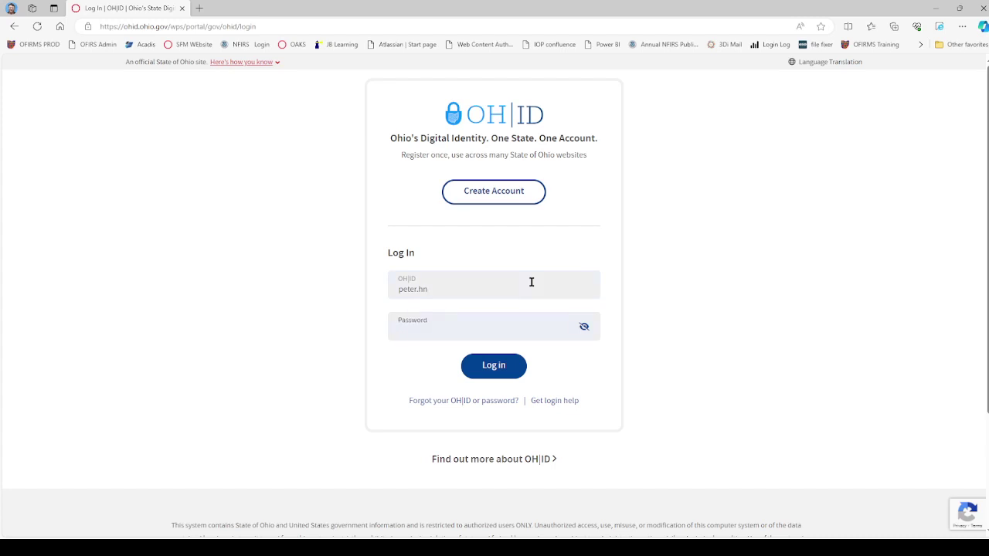
pyautogui.write('******')
pyautogui.write('**')
pyautogui.press('Return')
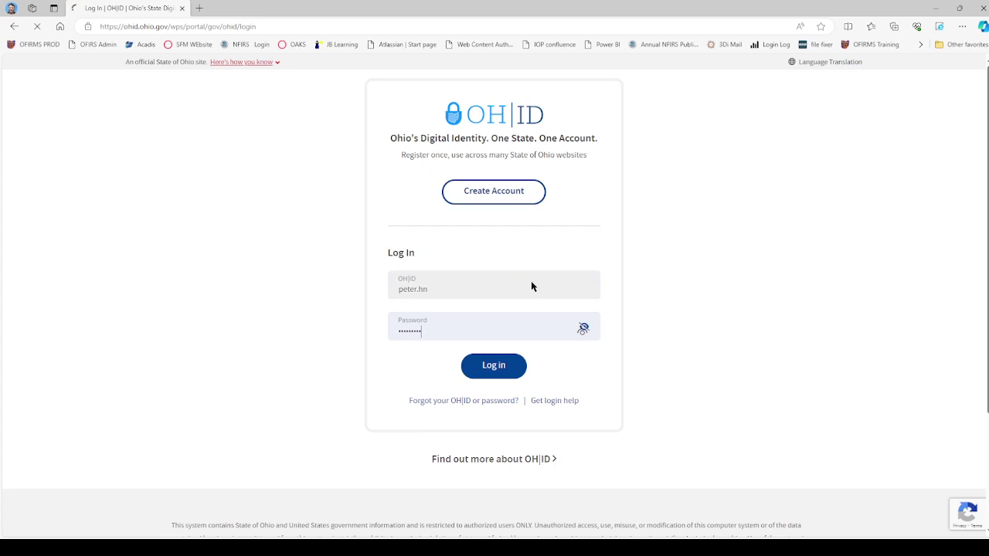